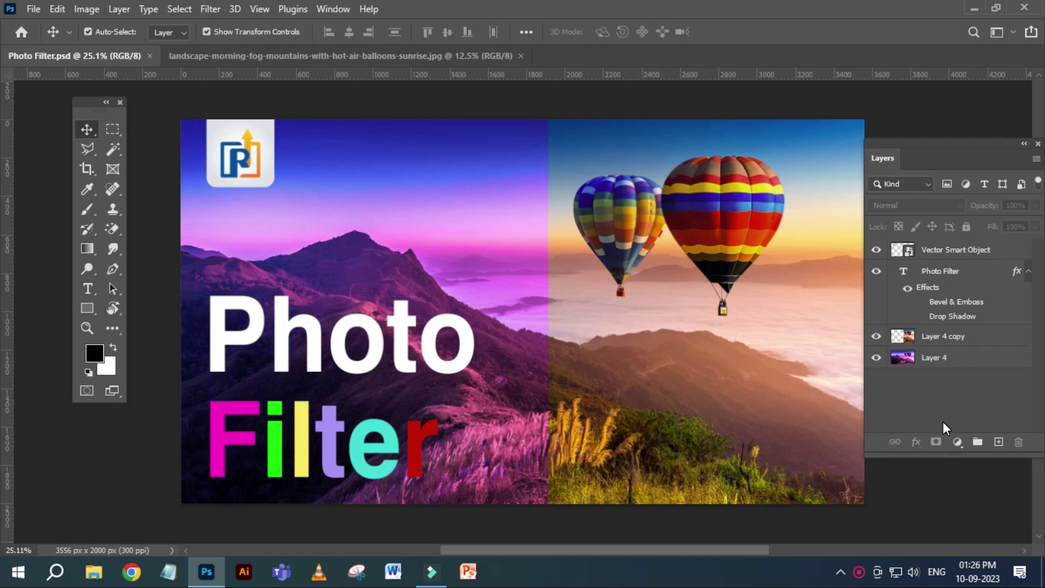
- Toggle Layer 4 and Layer 4 copy visibility to compare purple and original colours, then deselect
click(757, 397)
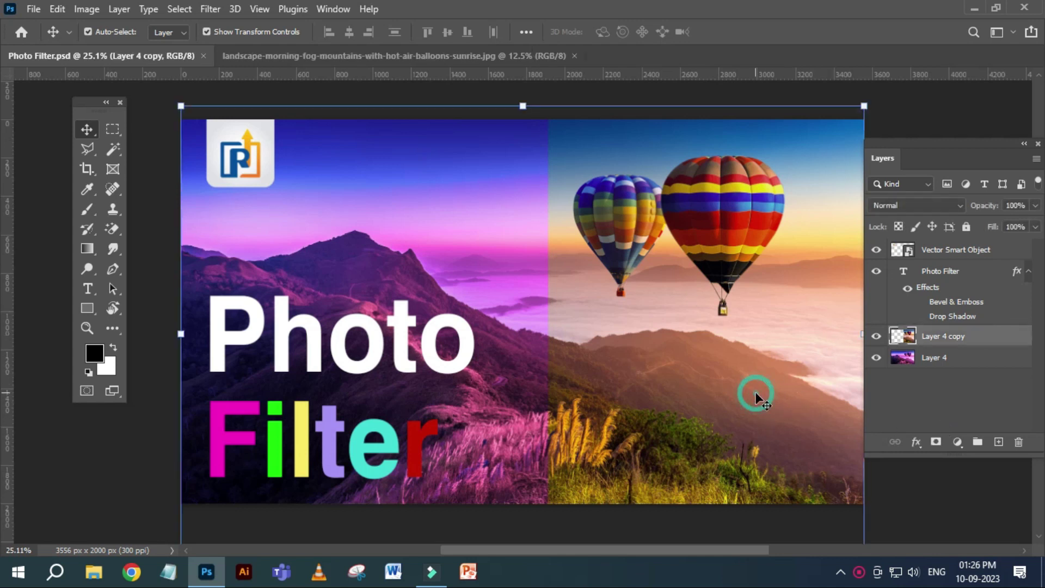
click(876, 337)
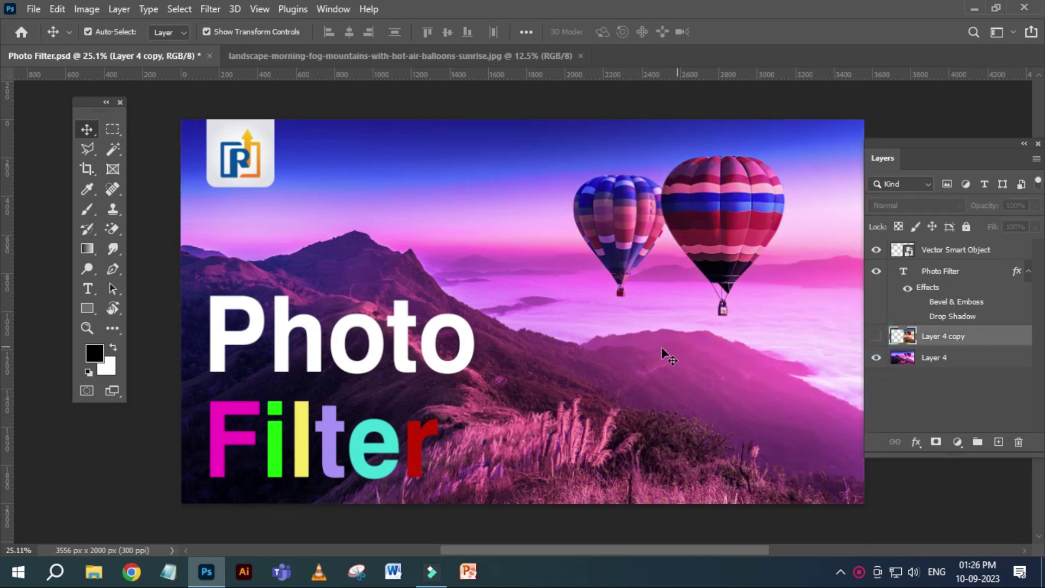
click(876, 358)
click(876, 337)
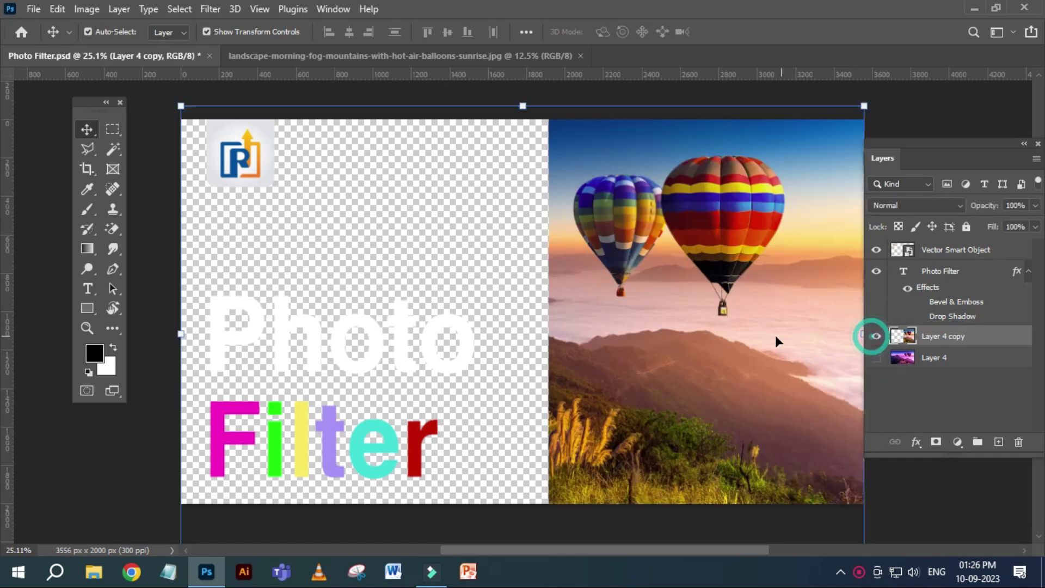
click(876, 357)
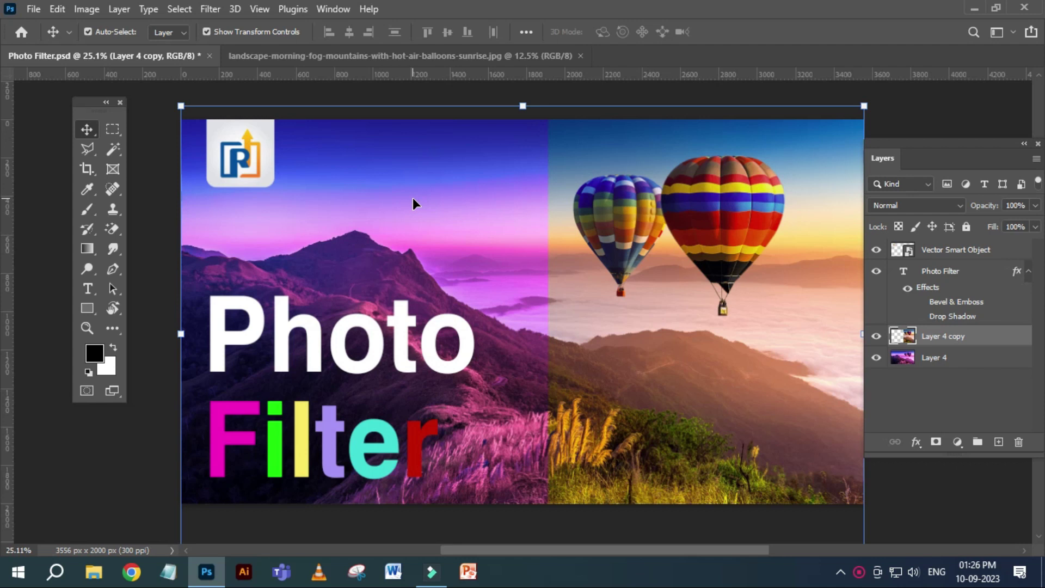
click(898, 495)
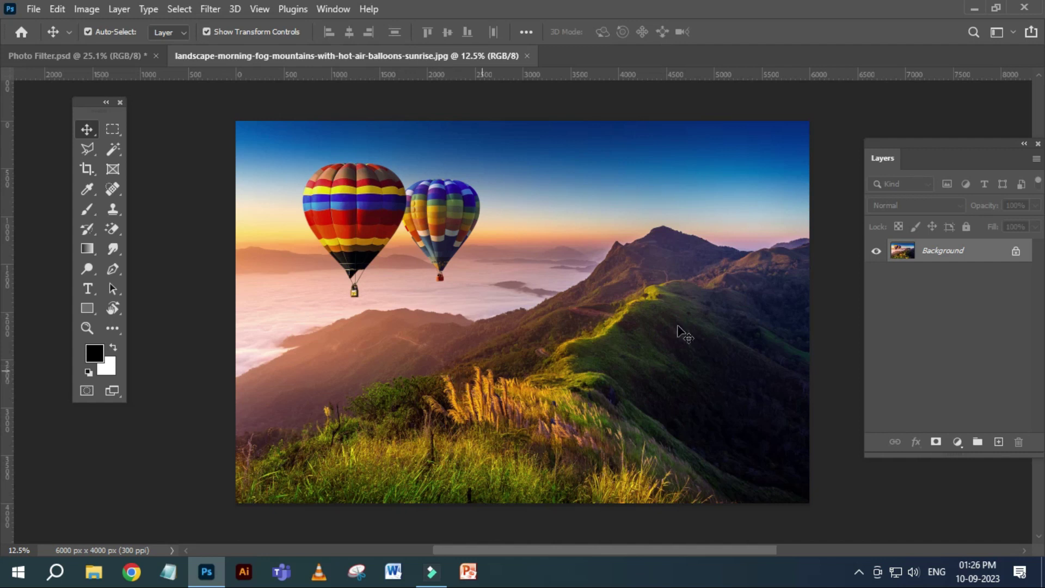
- Unlock the Background as Layer 0, duplicate it, hide Layer 0, and select Layer 0 copy
click(1016, 251)
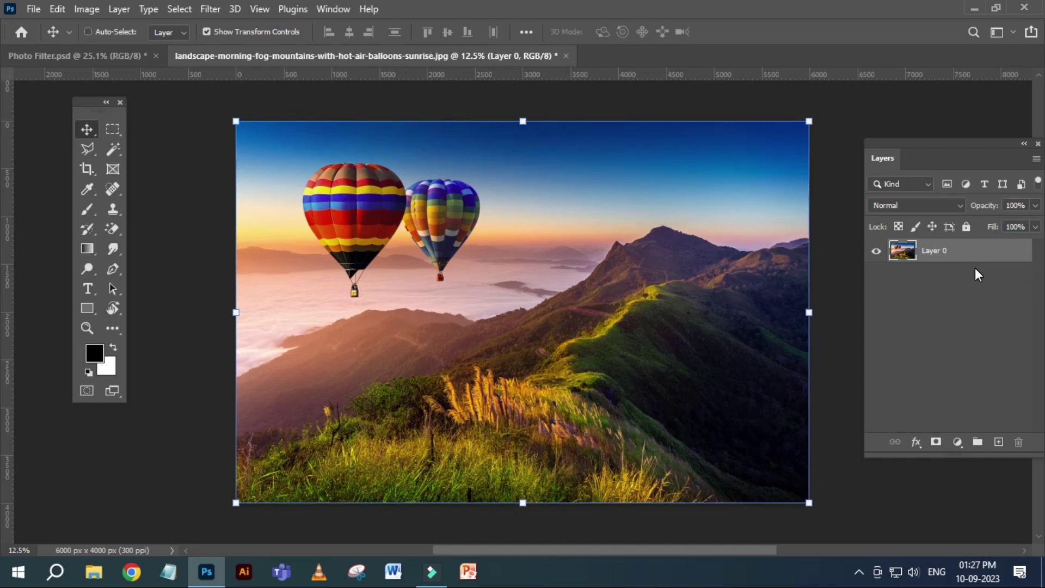
key(ctrl+j)
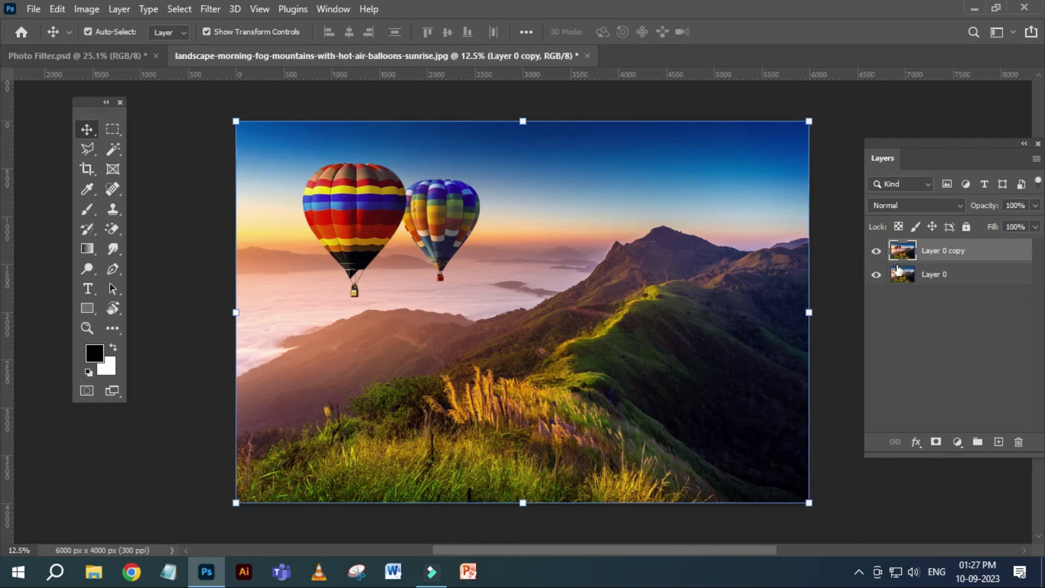
click(877, 251)
click(933, 278)
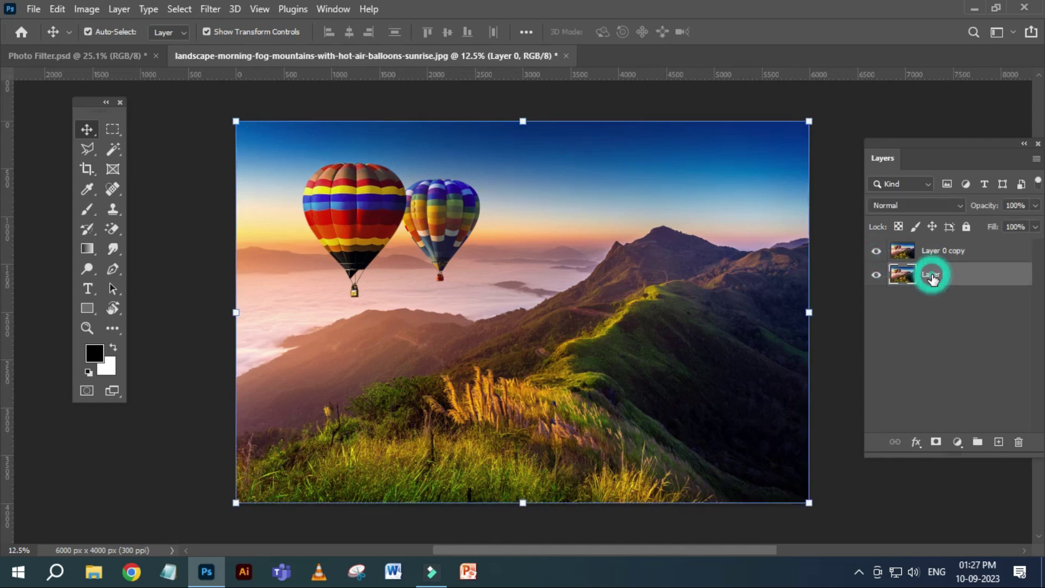
click(876, 275)
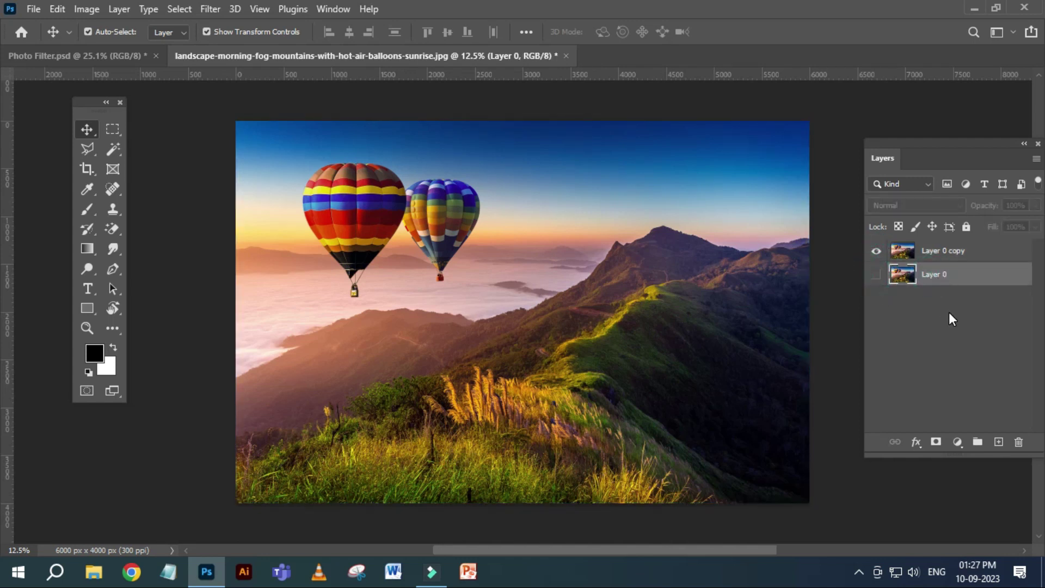
click(930, 252)
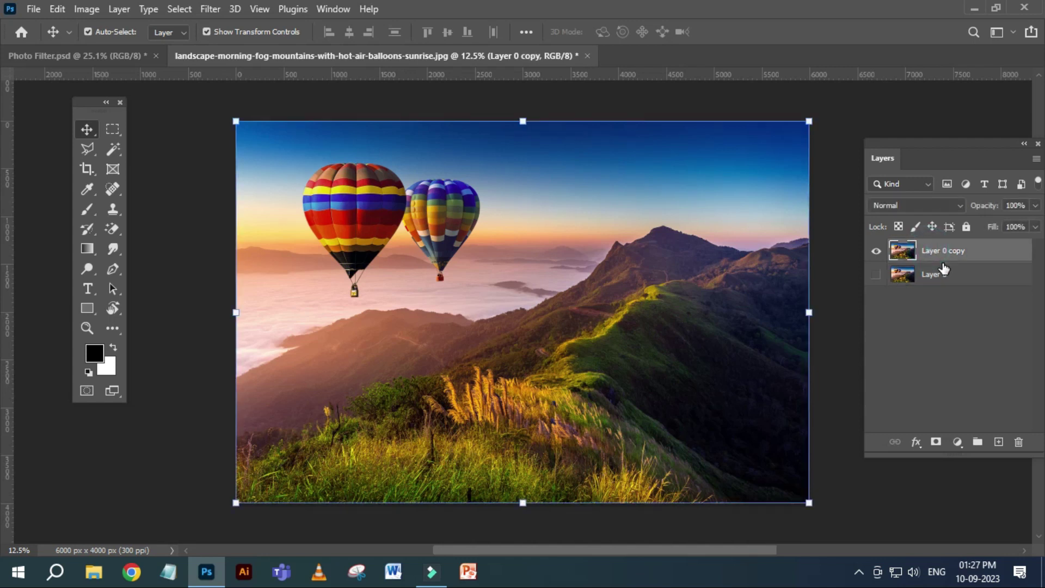
- Open Photo Filter on Layer 0 copy and set its custom colour to magenta b001aa
click(97, 8)
click(123, 52)
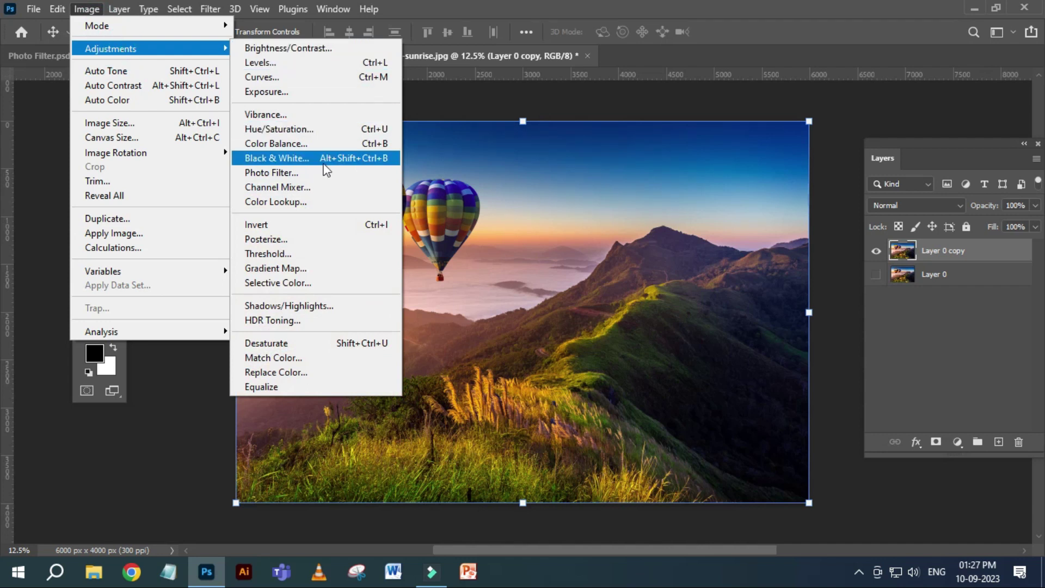
click(285, 173)
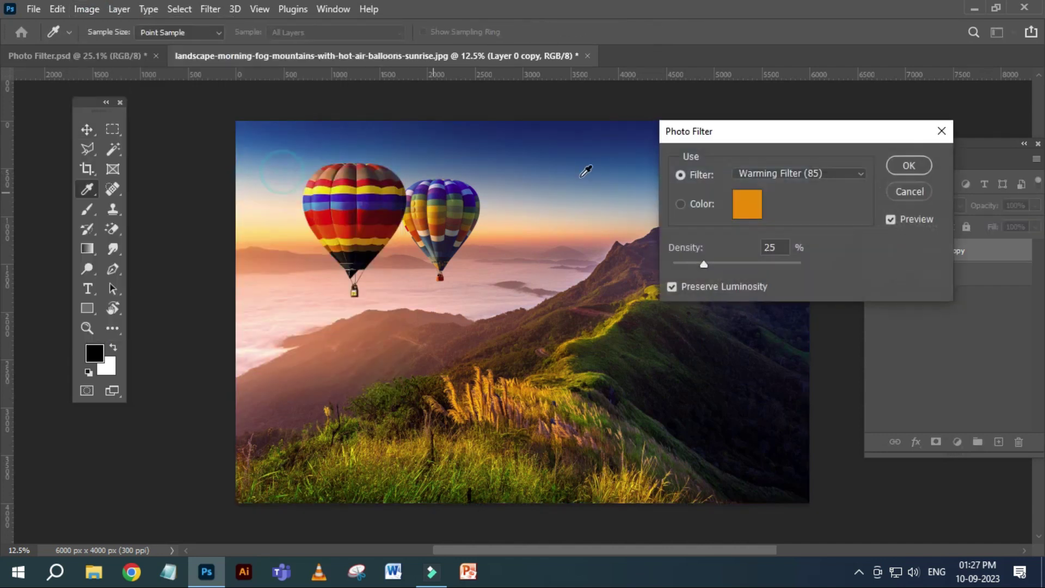
mouse_move(756, 123)
mouse_down()
mouse_move(789, 116)
mouse_move(788, 124)
mouse_up()
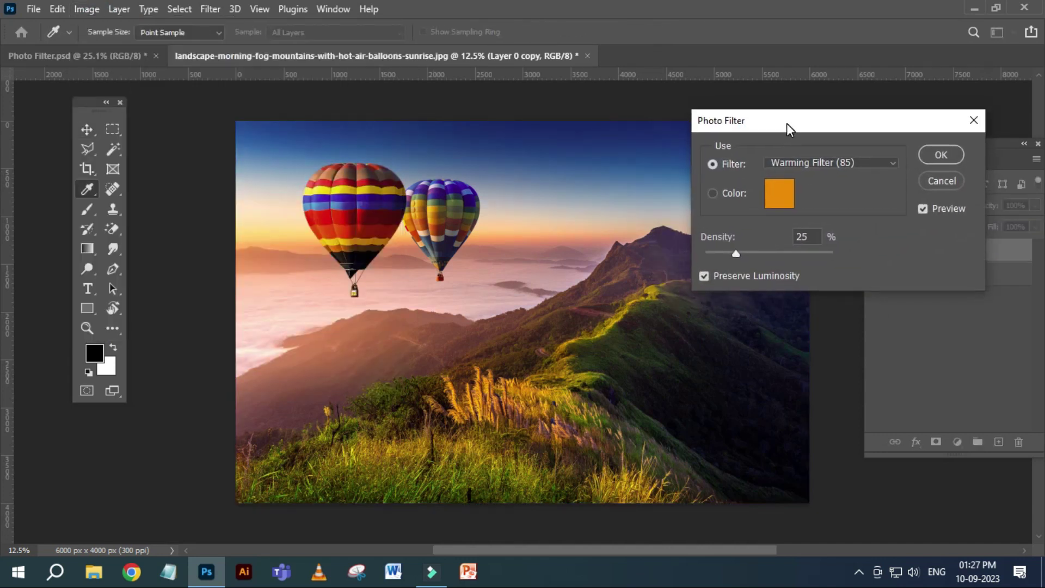
click(724, 197)
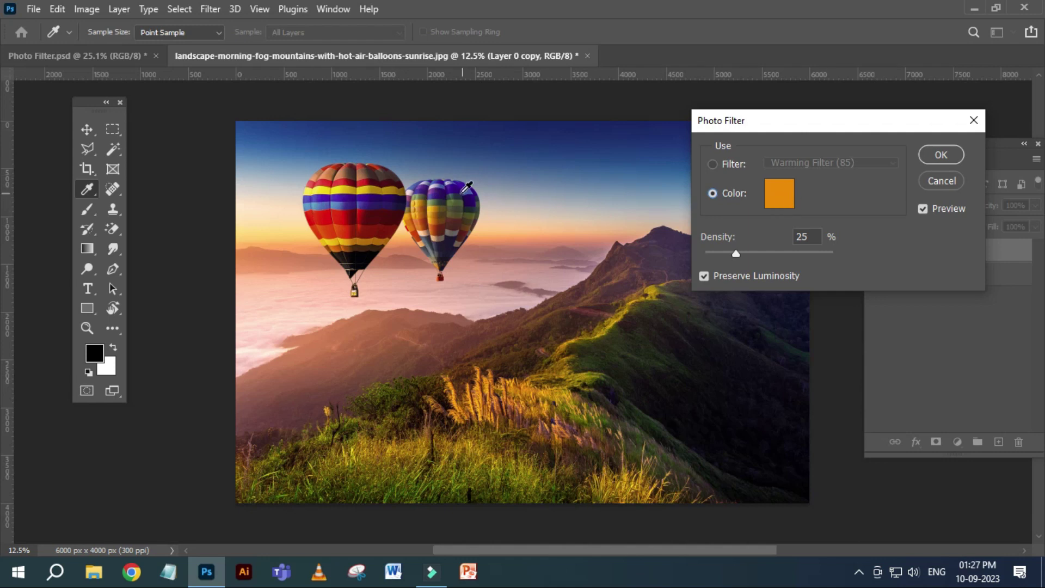
click(784, 203)
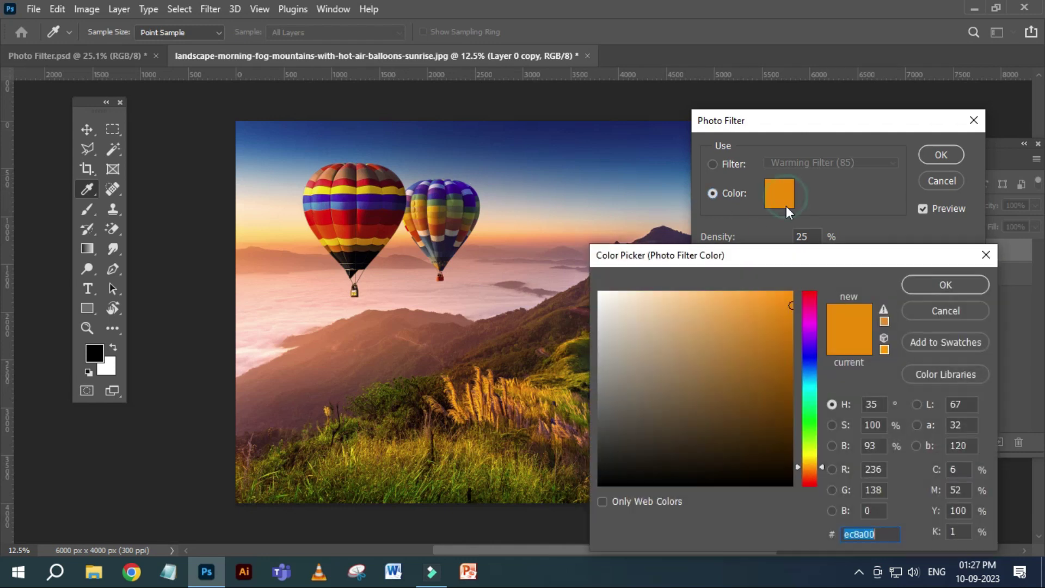
click(808, 322)
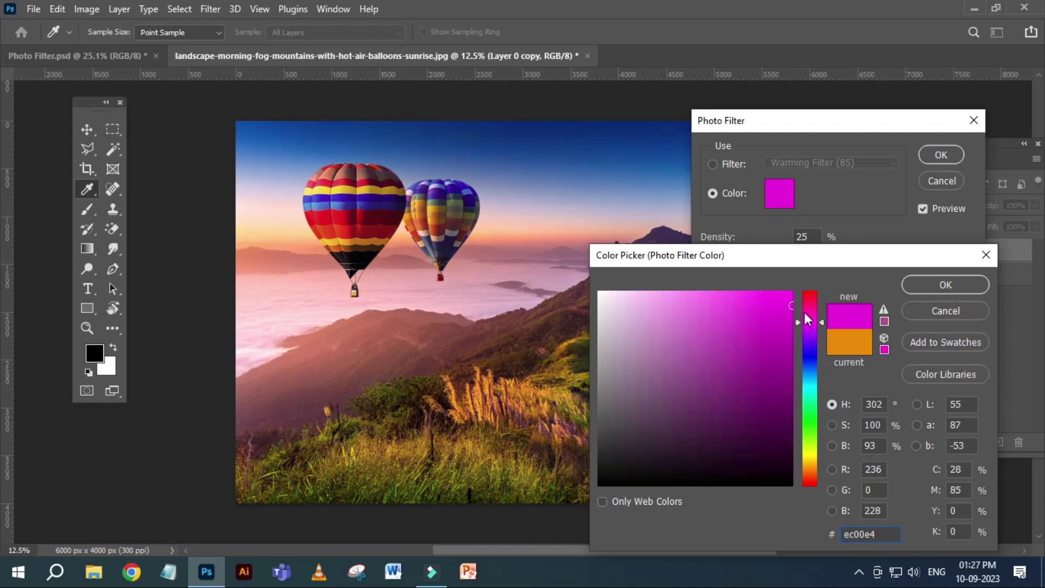
drag(782, 314, 791, 351)
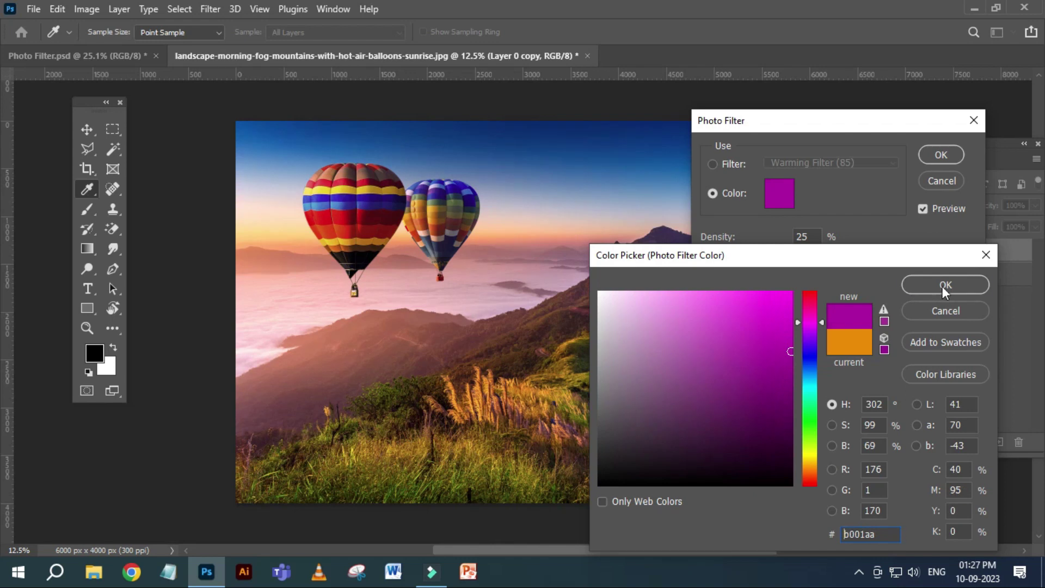
click(944, 293)
- Raise the magenta filter density to 100%, apply it, and hide Layer 0 copy
drag(760, 124, 839, 98)
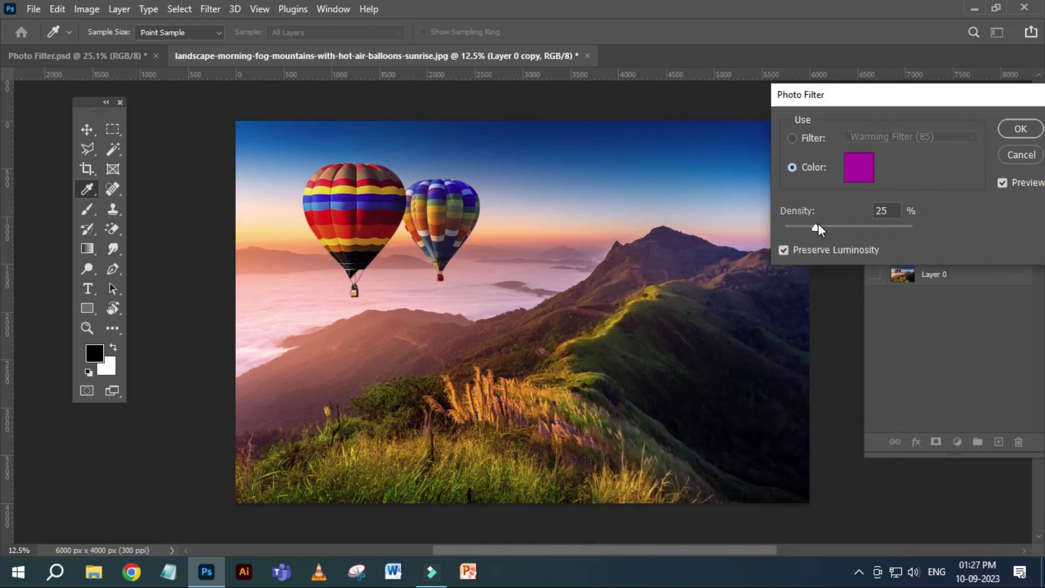
drag(815, 226, 861, 227)
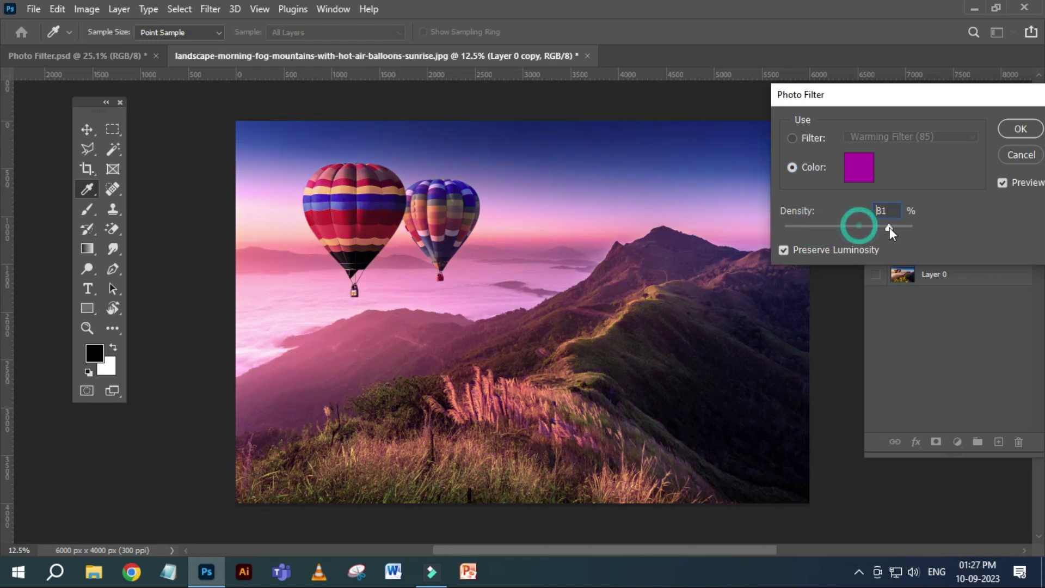
drag(898, 227, 916, 227)
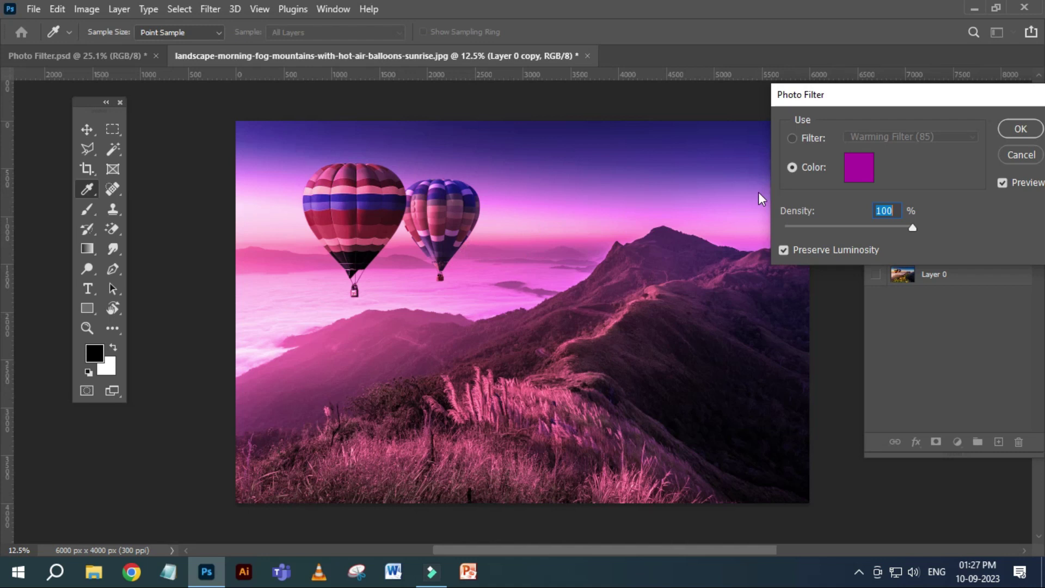
click(1020, 129)
drag(943, 143, 922, 133)
click(858, 240)
- Compare the magenta copy with Layer 0, then replace it with a fresh untinted Layer 0 duplicate
click(858, 264)
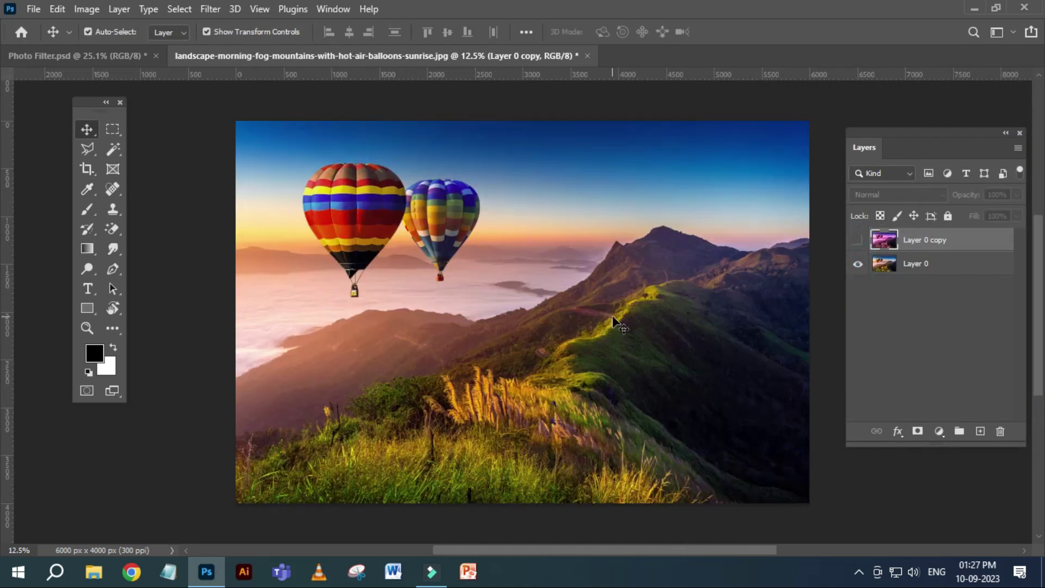
click(858, 241)
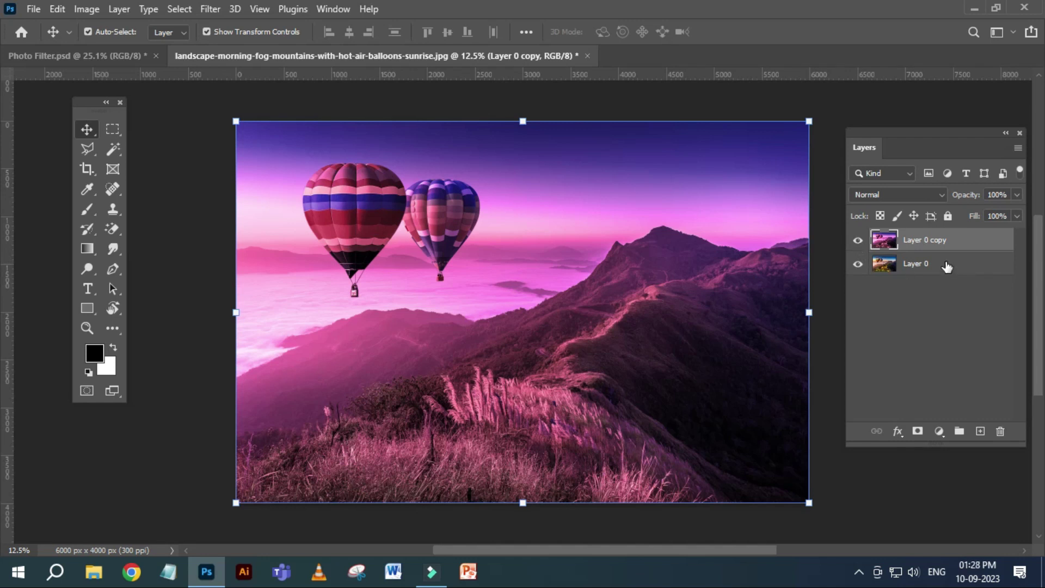
click(1001, 431)
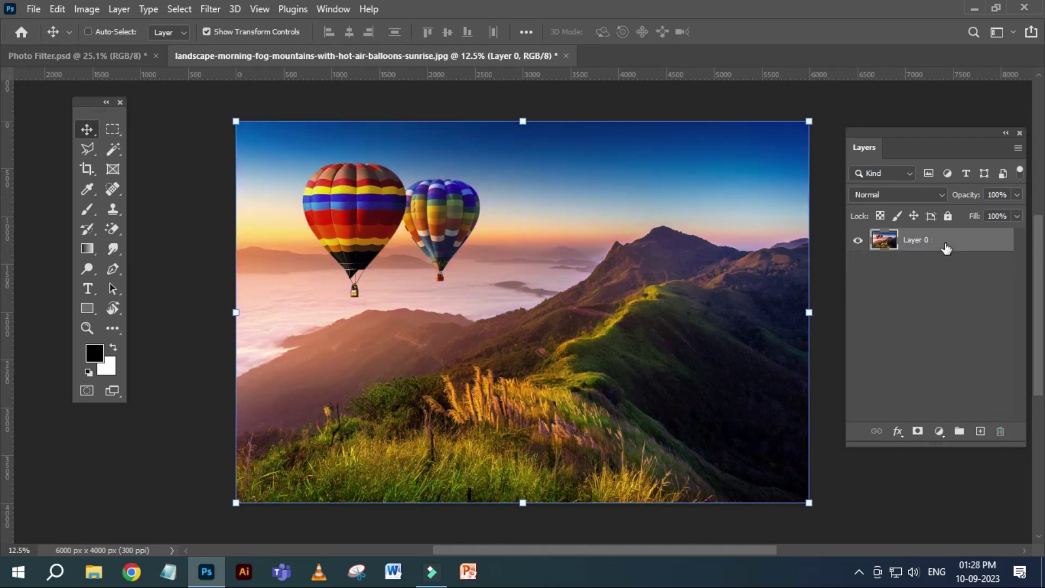
key(ctrl+j)
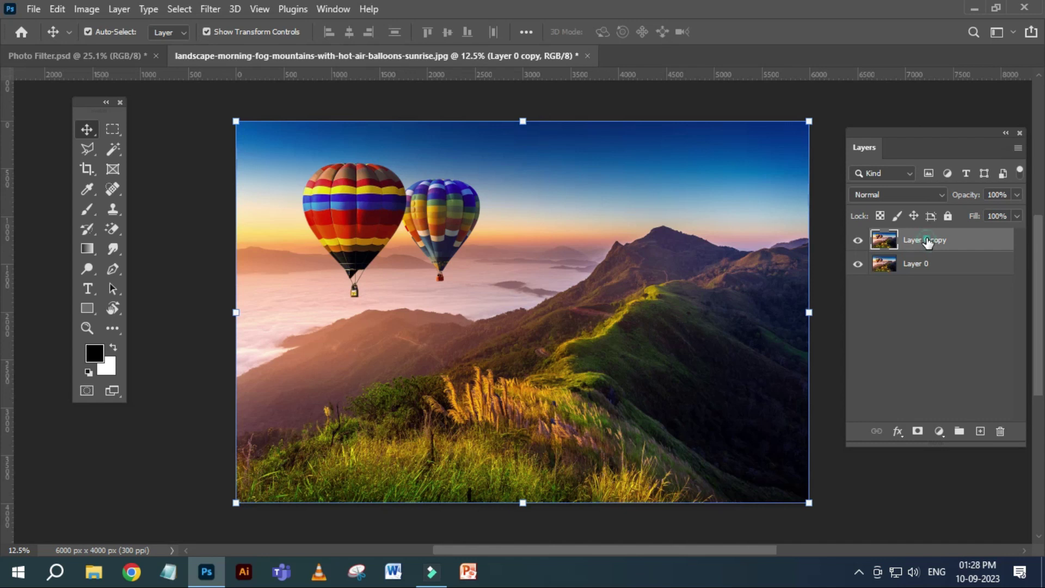
click(87, 9)
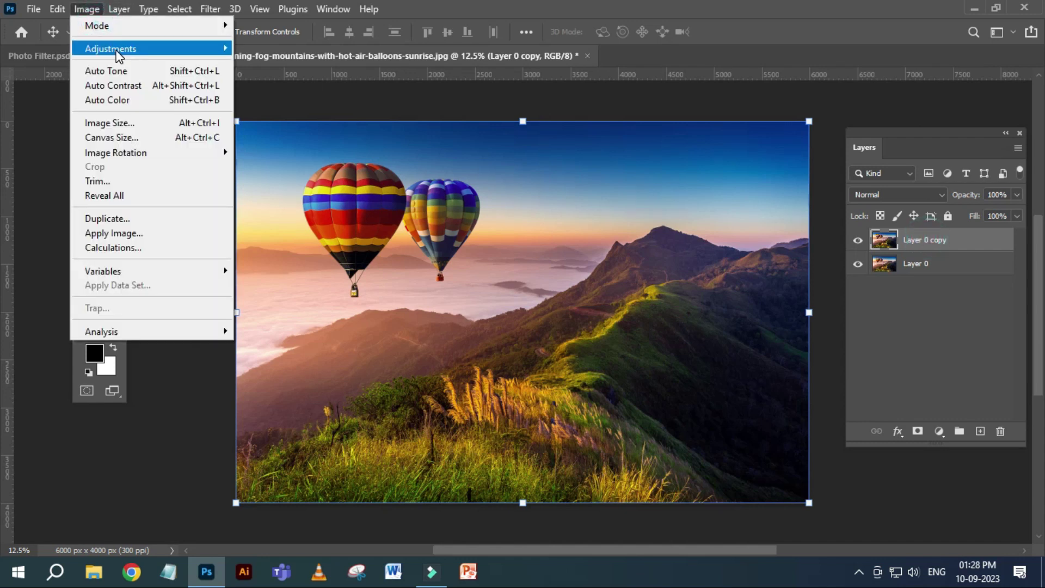
- Apply a green 4dc704 Photo Filter to Layer 0 copy at roughly 87–89% density
click(281, 171)
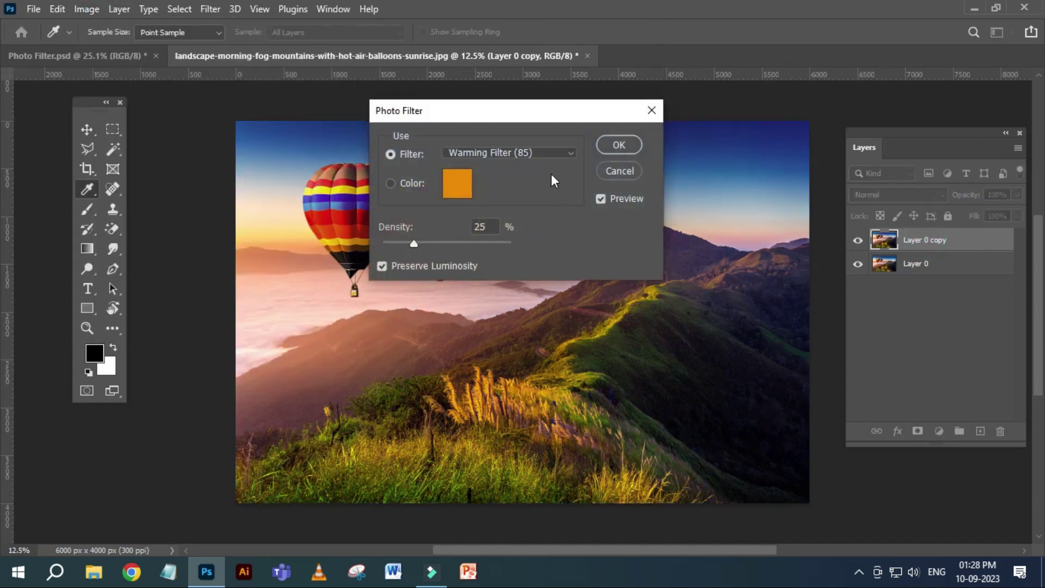
drag(515, 113, 748, 111)
click(689, 181)
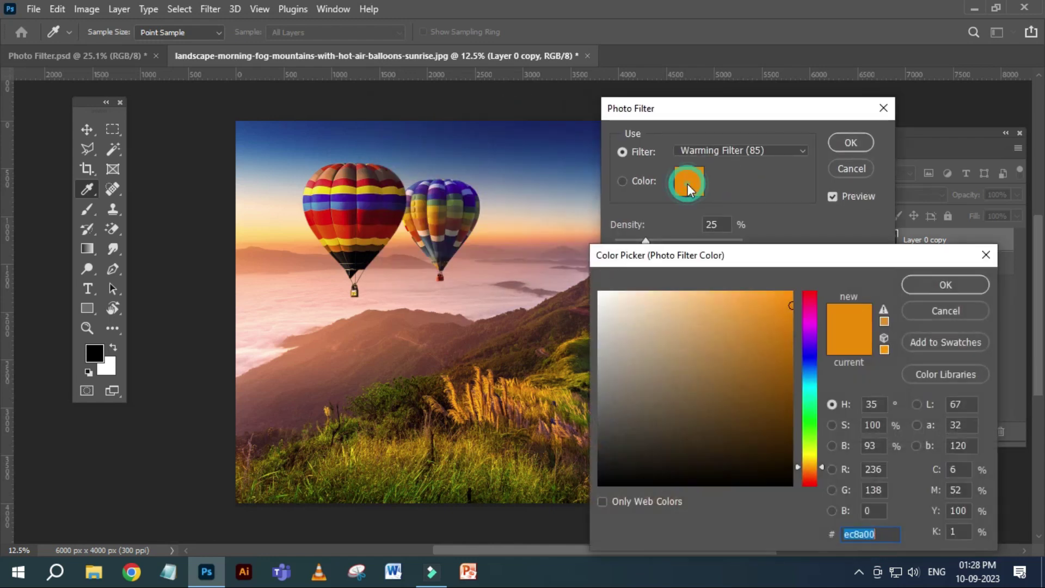
click(815, 432)
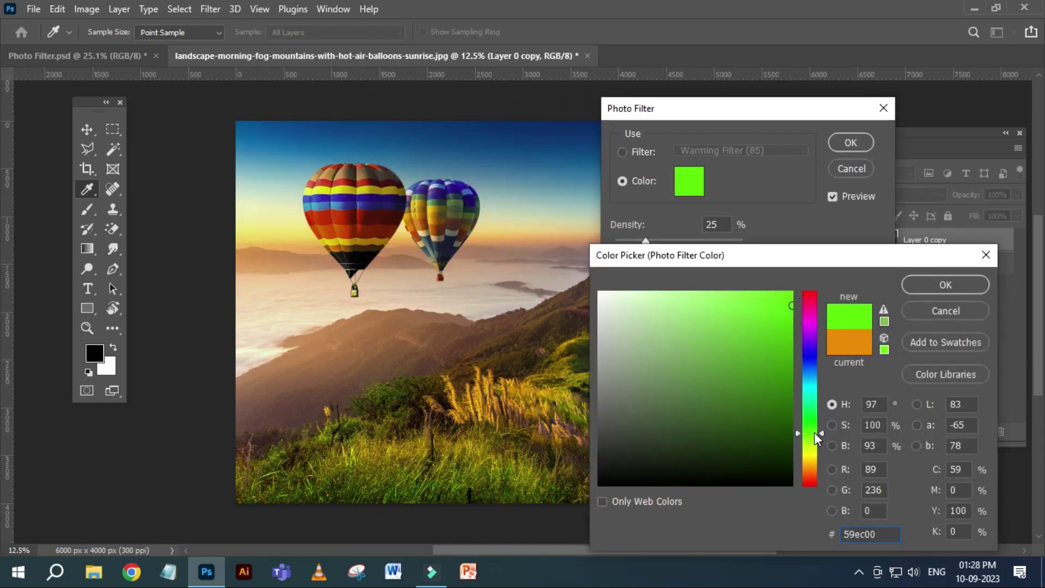
drag(789, 379, 789, 333)
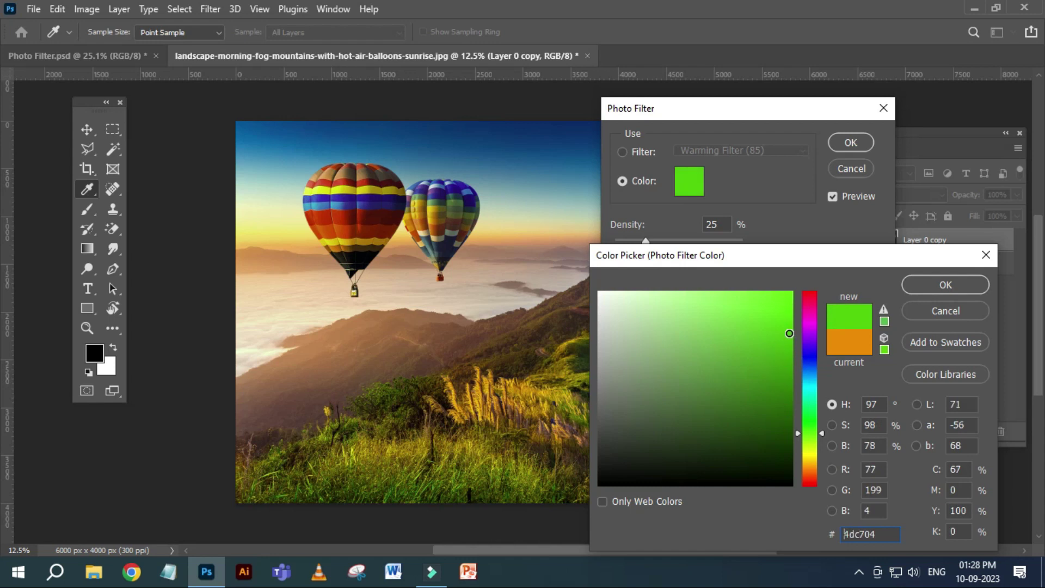
click(933, 285)
drag(710, 115, 822, 125)
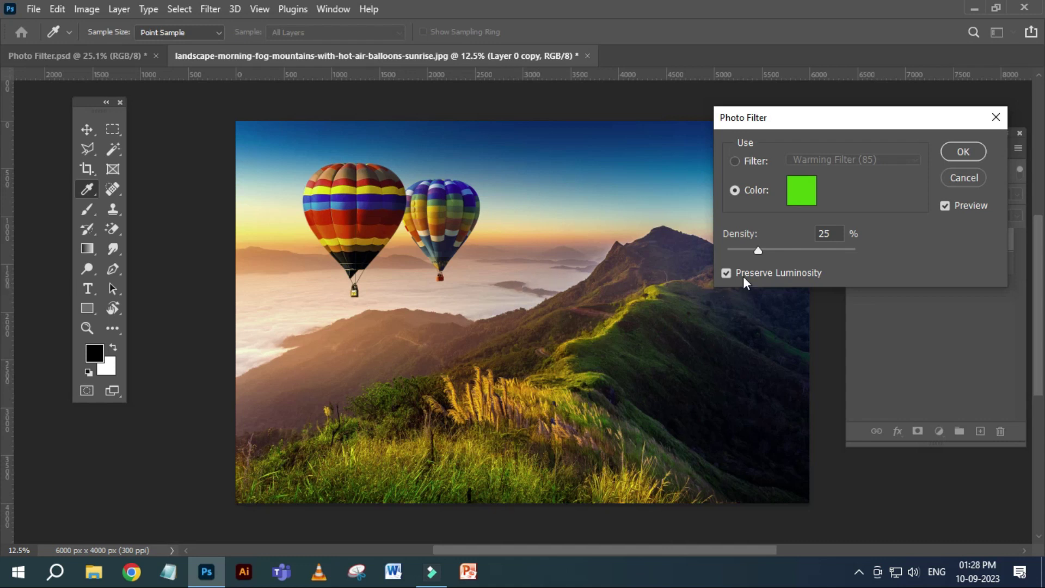
drag(760, 250, 786, 251)
drag(816, 250, 828, 250)
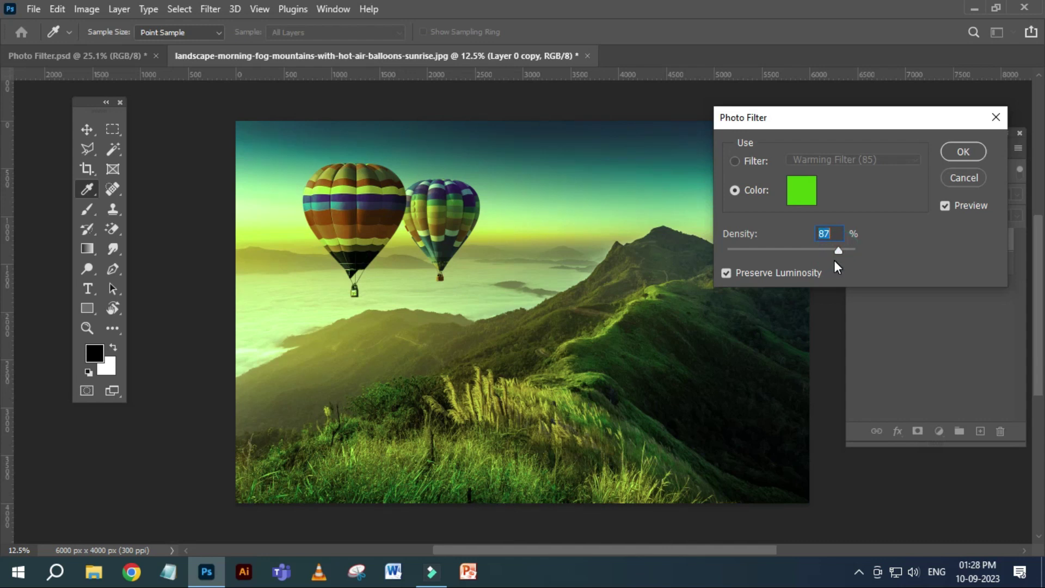
click(969, 148)
click(856, 240)
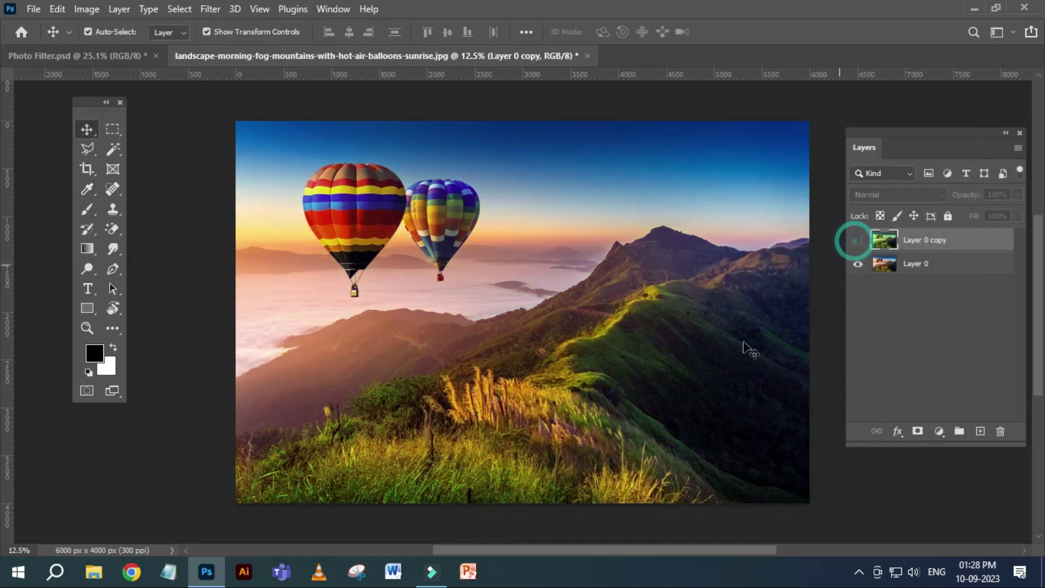
click(858, 240)
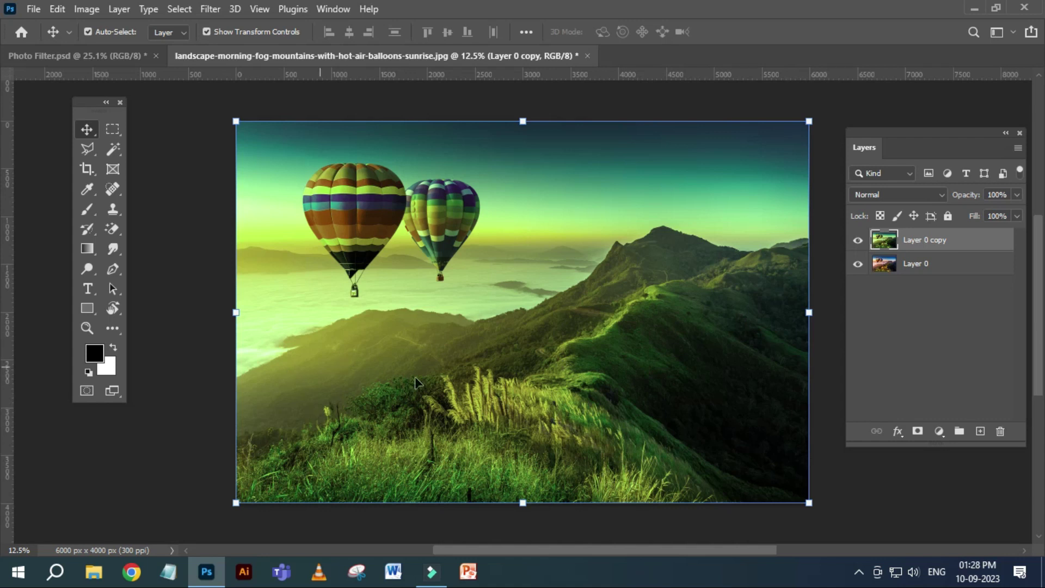
click(858, 240)
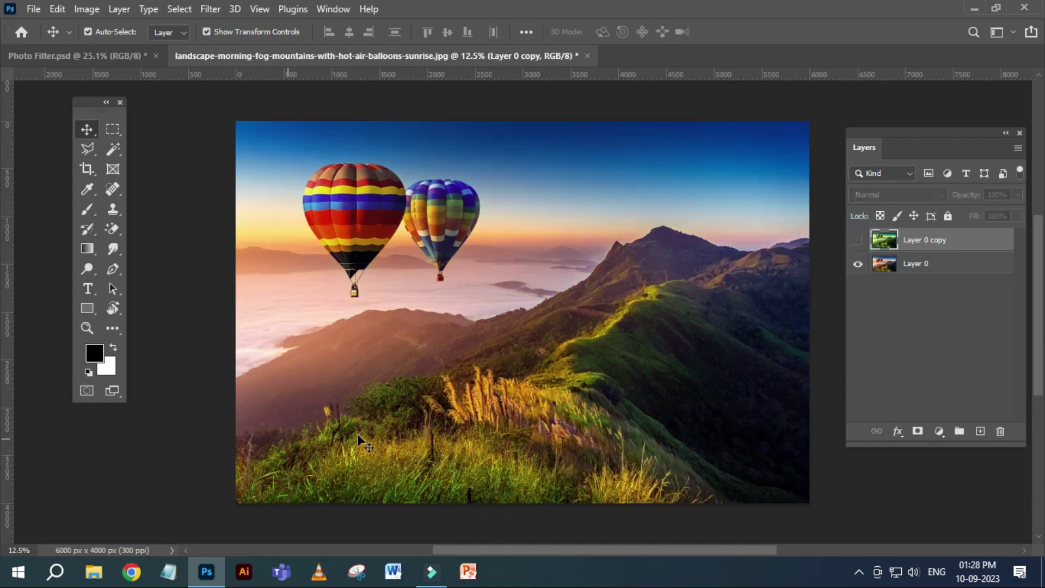
click(858, 240)
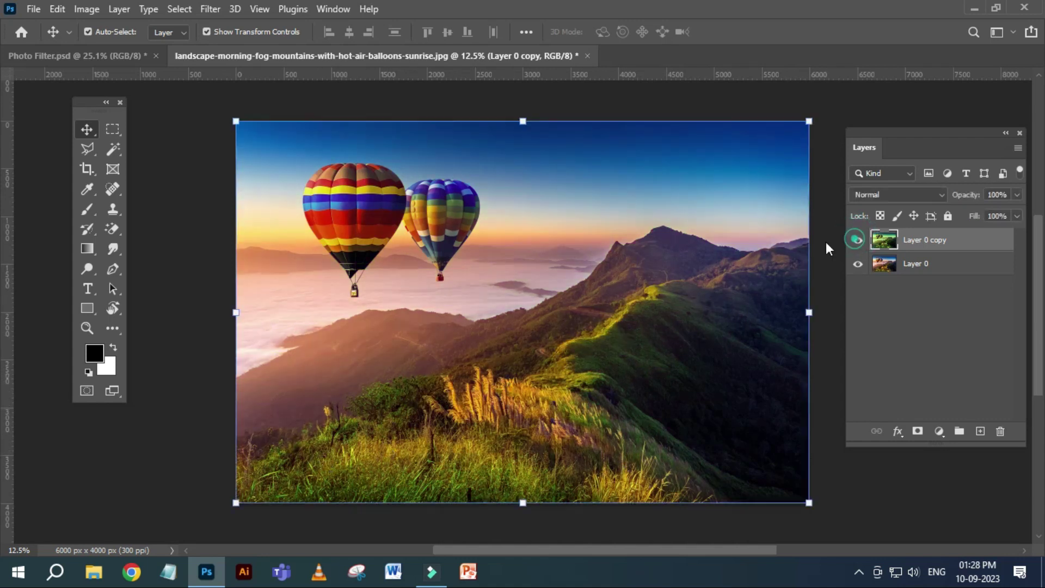
click(859, 240)
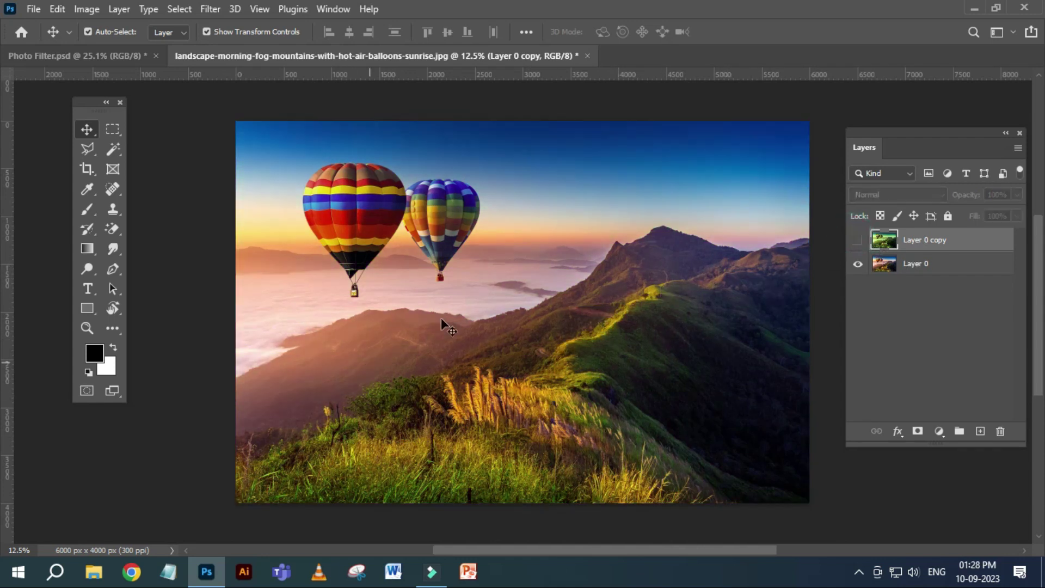
click(858, 240)
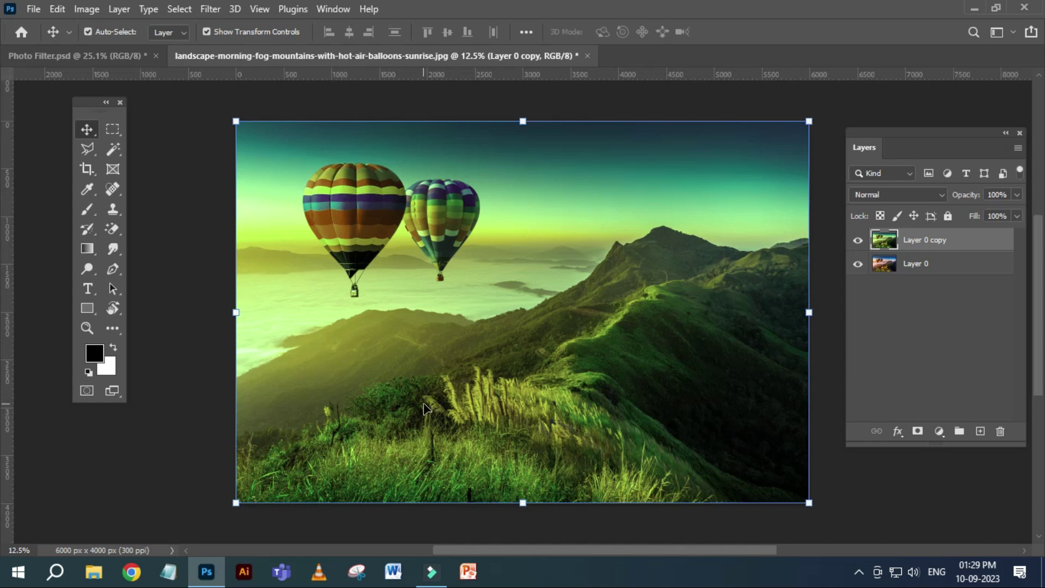
click(857, 242)
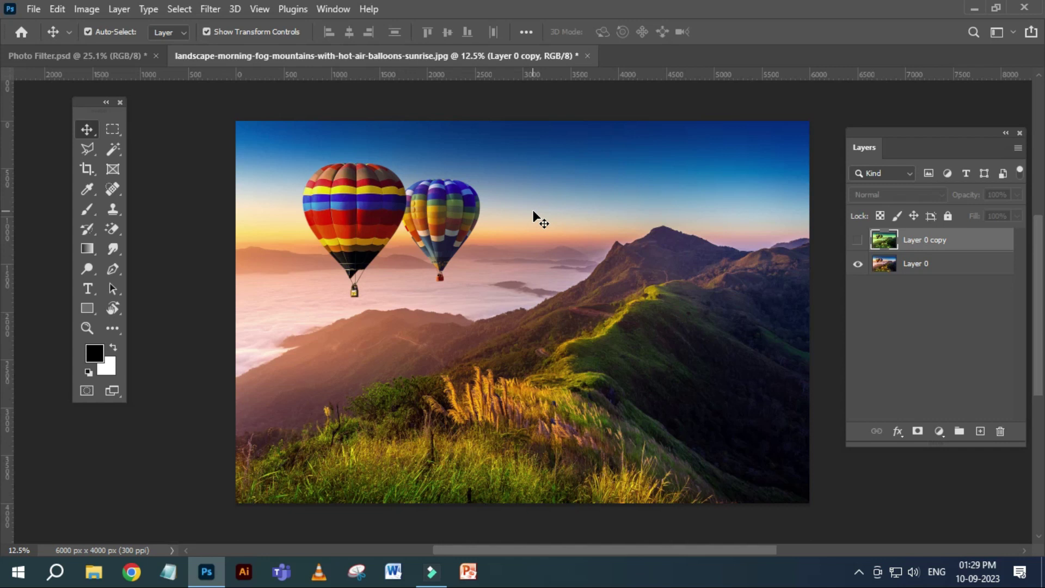
click(857, 241)
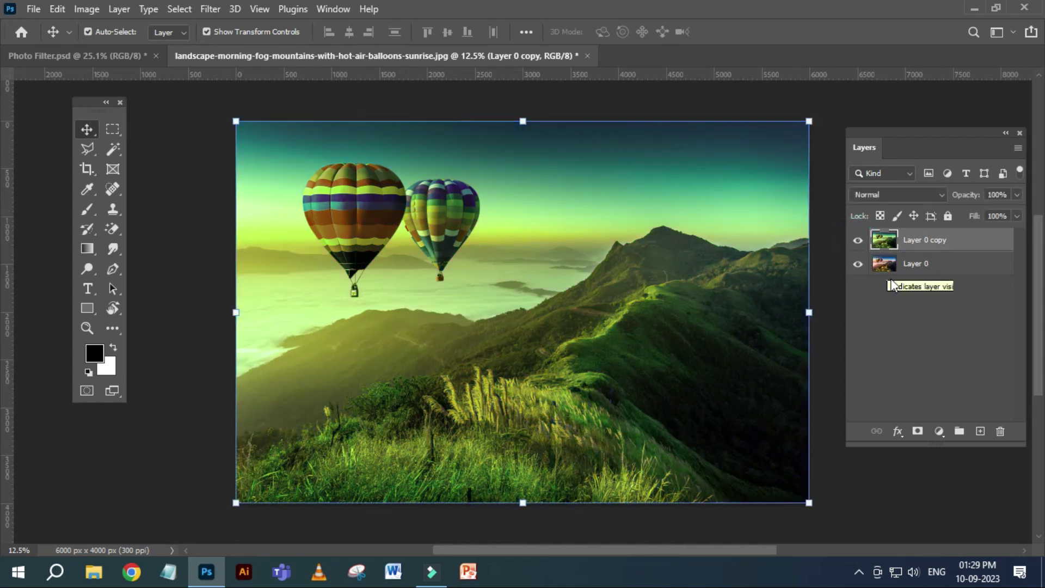
click(860, 243)
click(891, 264)
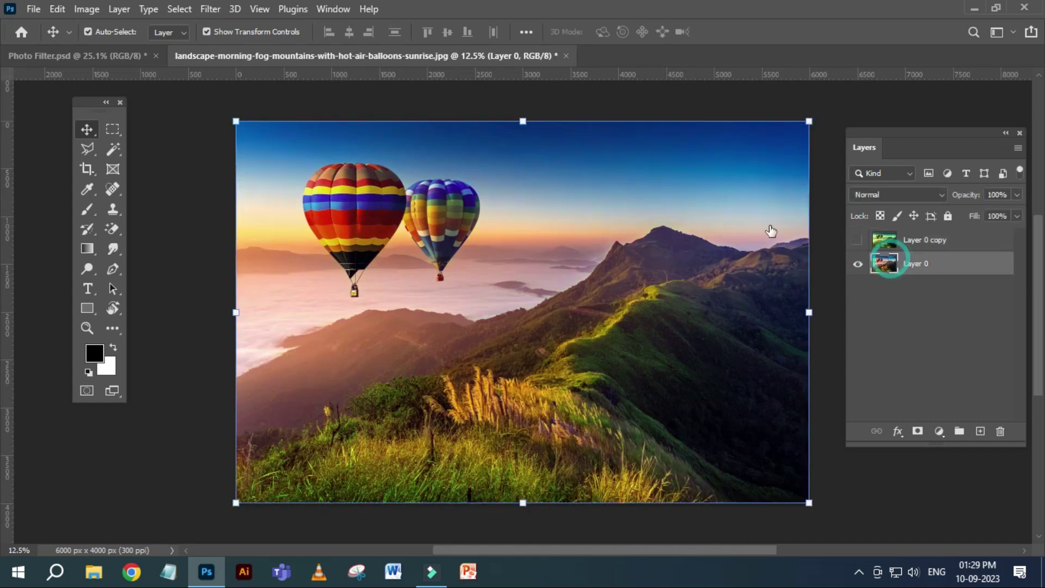
- Open Photo Filter on Layer 0 and pick a blue custom tint colour
click(87, 9)
mouse_move(110, 48)
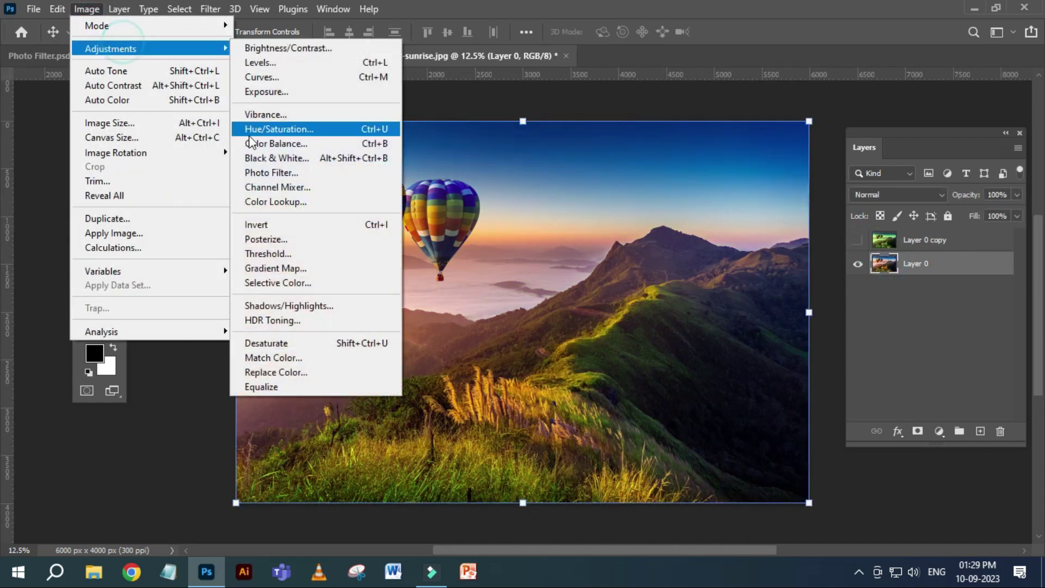
click(281, 172)
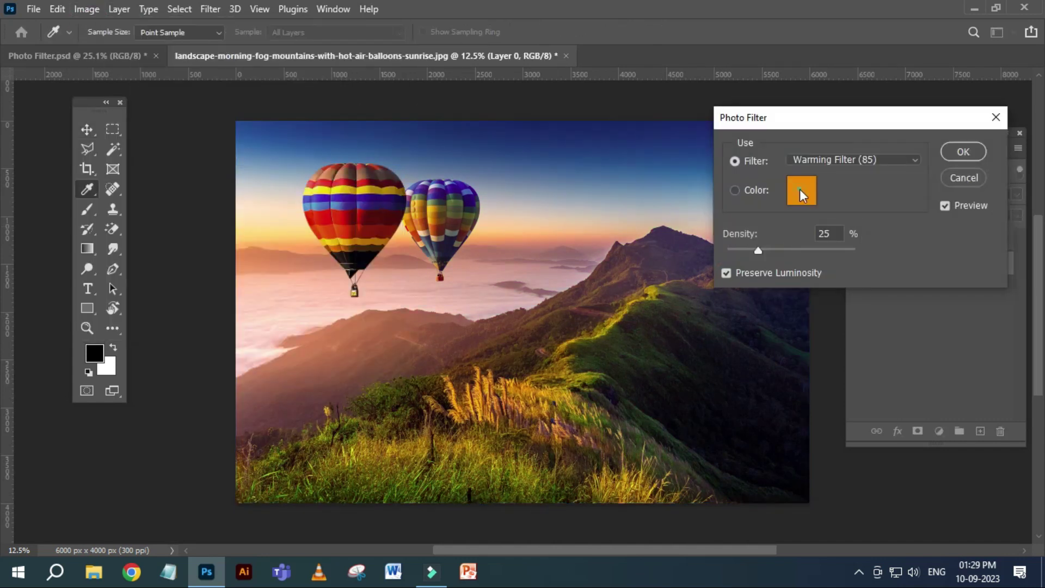
click(800, 188)
drag(811, 374, 809, 358)
click(787, 314)
click(943, 286)
- Apply the blue filter at 100% density, then show the green copy above it
drag(761, 252, 845, 252)
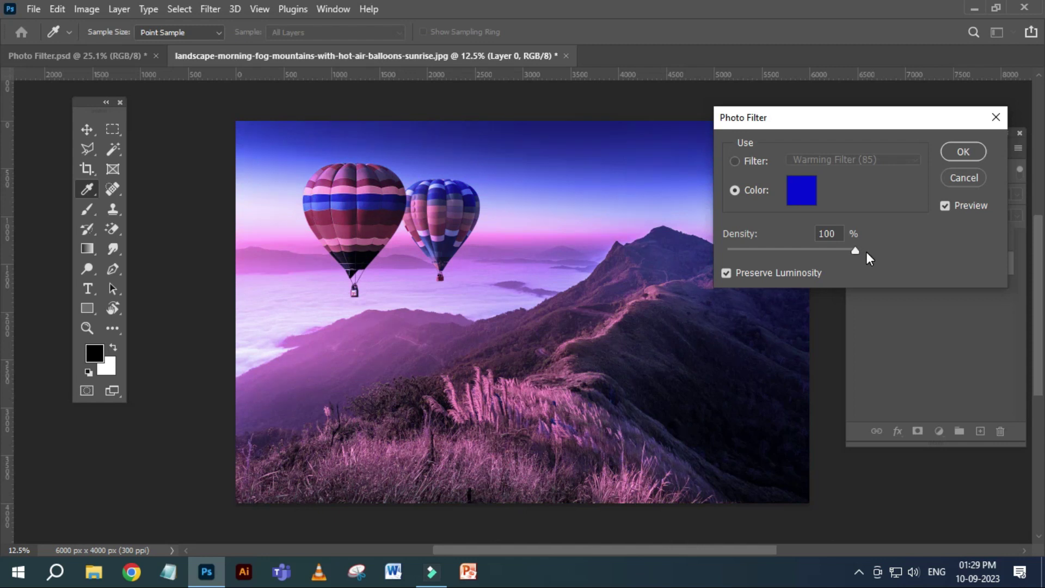
click(963, 151)
key(v)
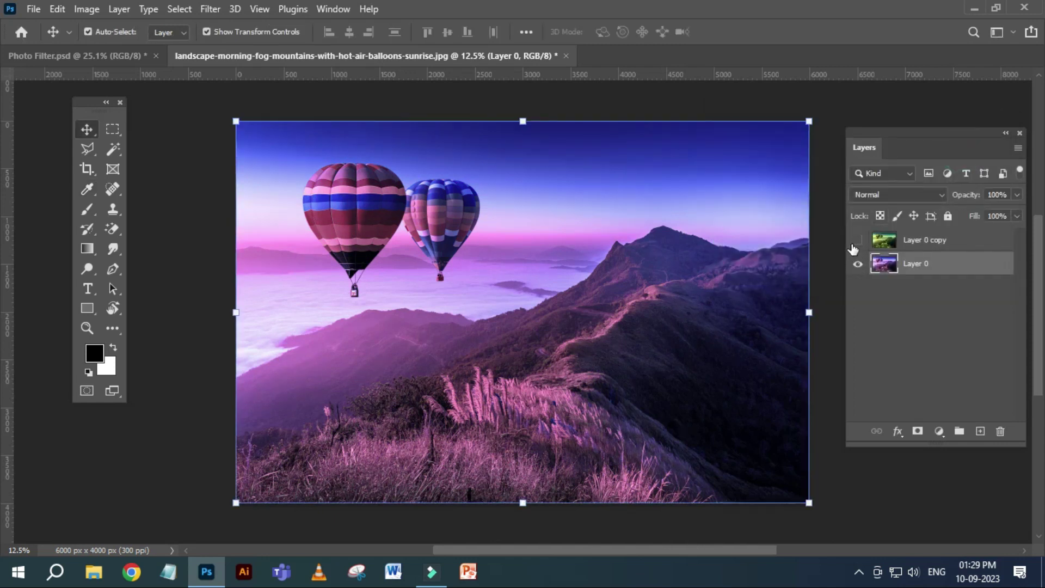
click(857, 243)
- Switch to Photo Filter.psd and move the Layers panel clear of the balloon half
click(120, 56)
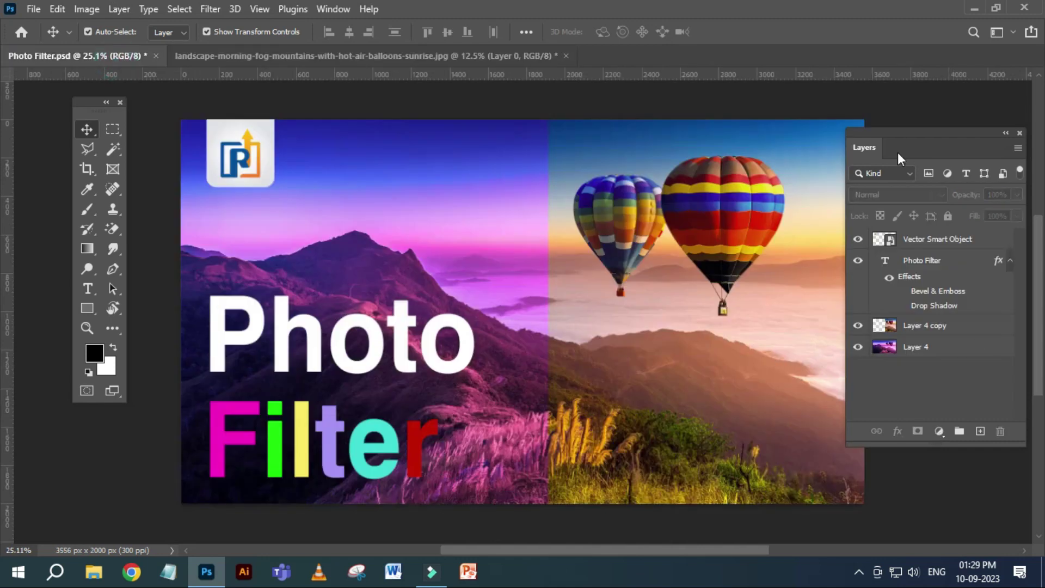
drag(875, 134, 942, 149)
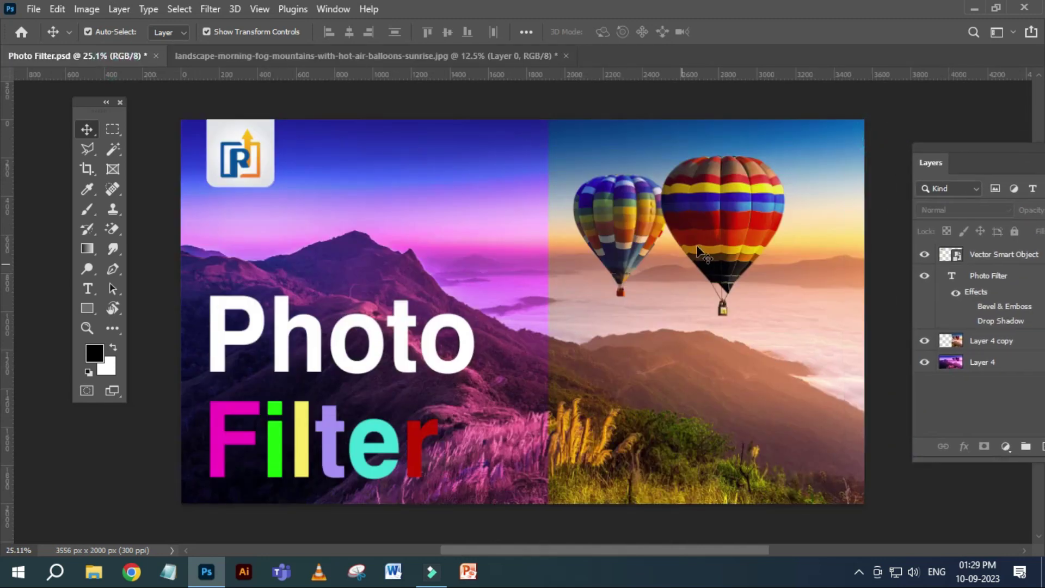